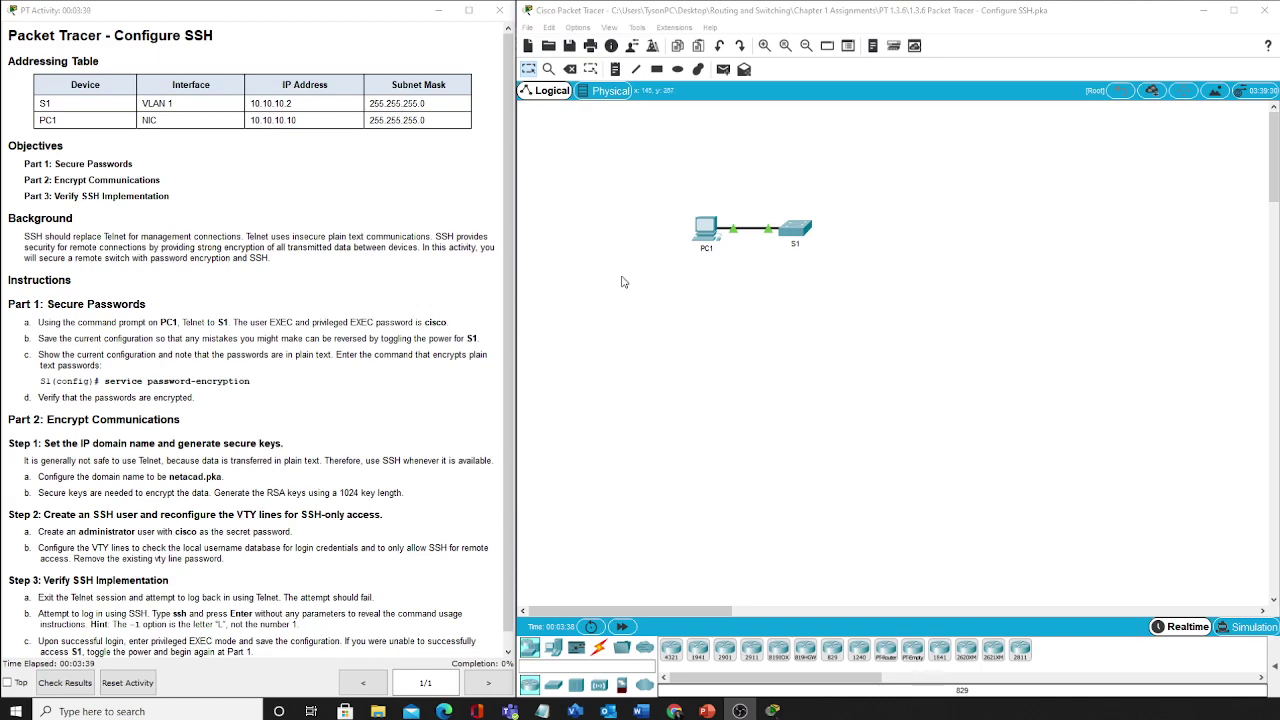
# From PC1's command prompt, start a Telnet session to S1 at 10.10.10.2
pyautogui.click(706, 231)
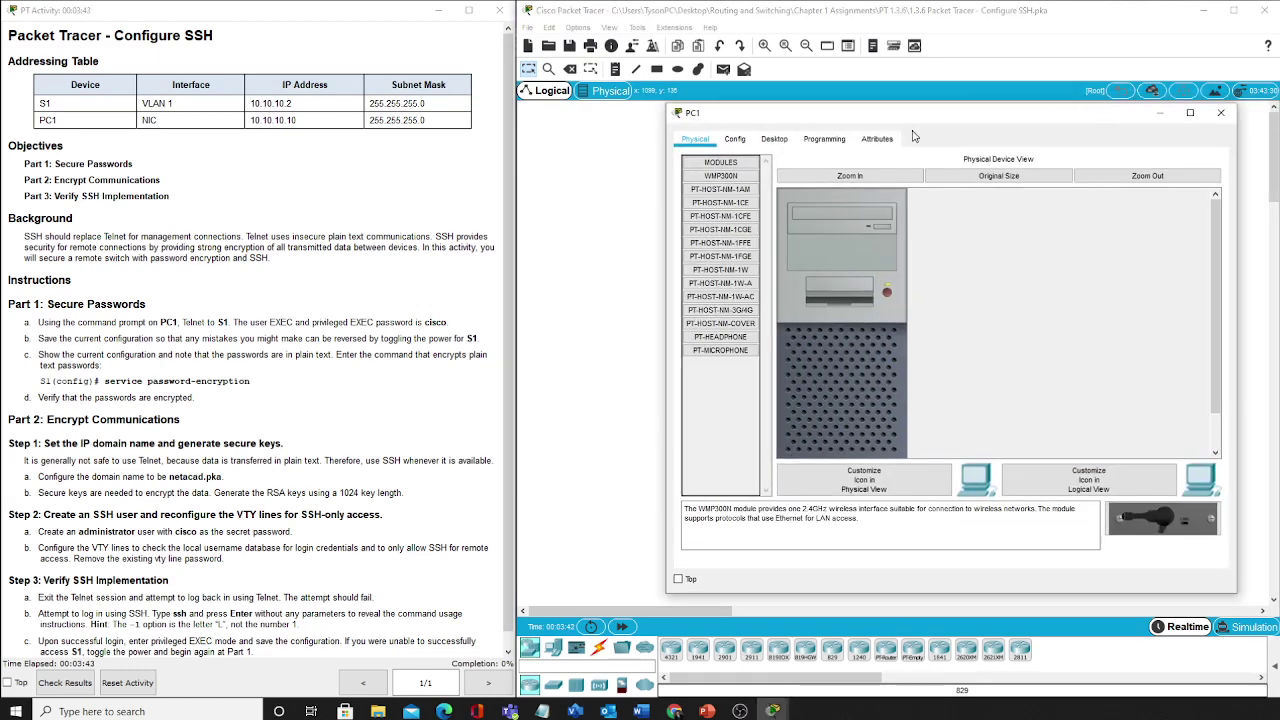
pyautogui.click(822, 140)
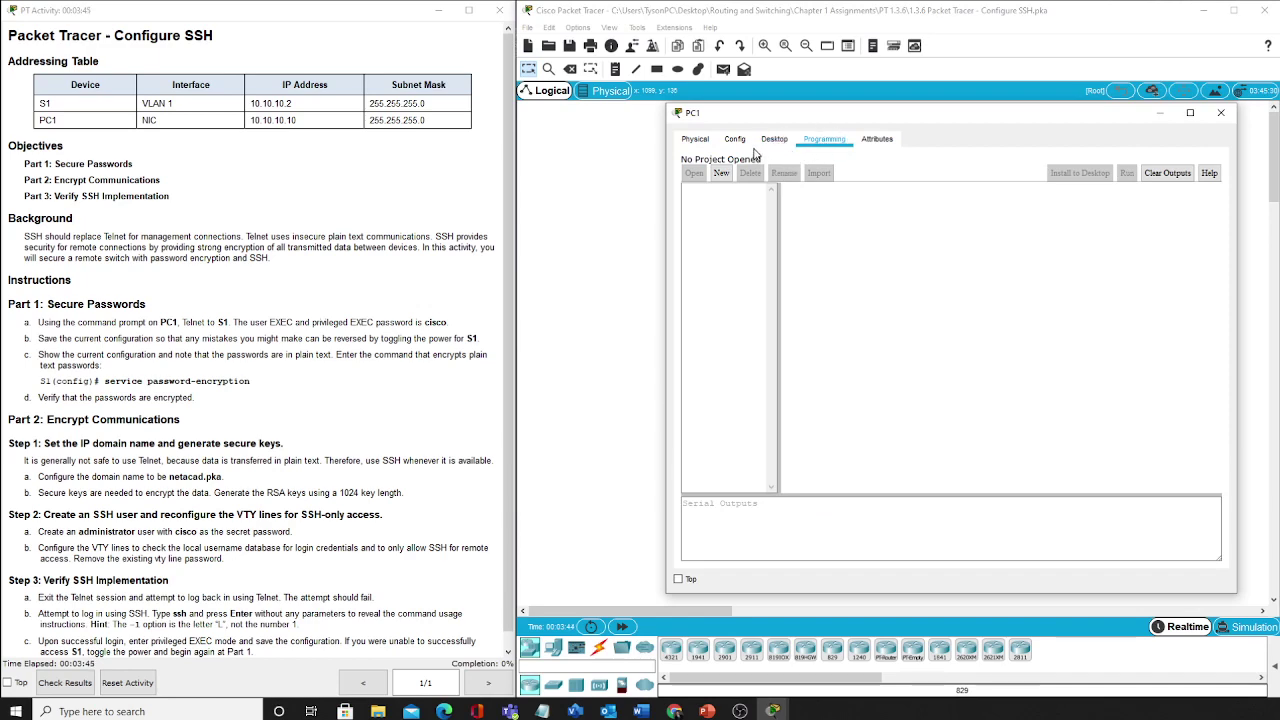
pyautogui.click(772, 142)
pyautogui.click(1047, 197)
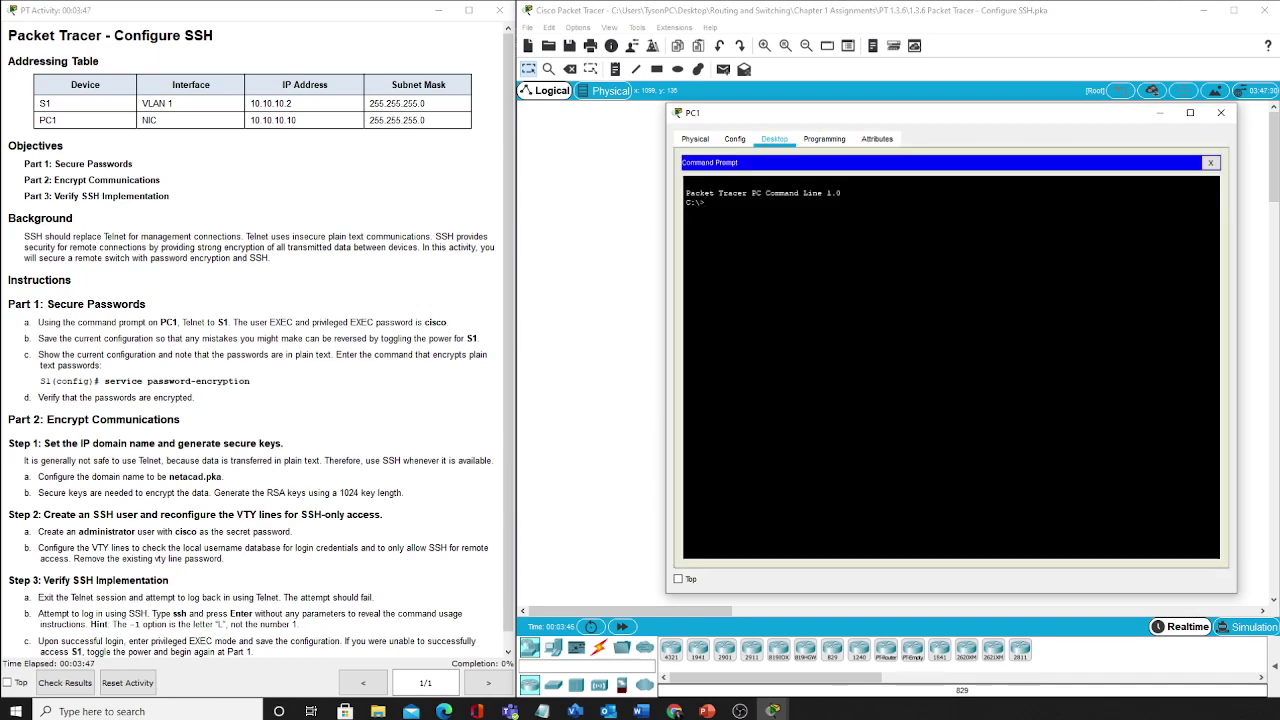
pyautogui.write('telnet 10.10.10.2')
pyautogui.press('Return')
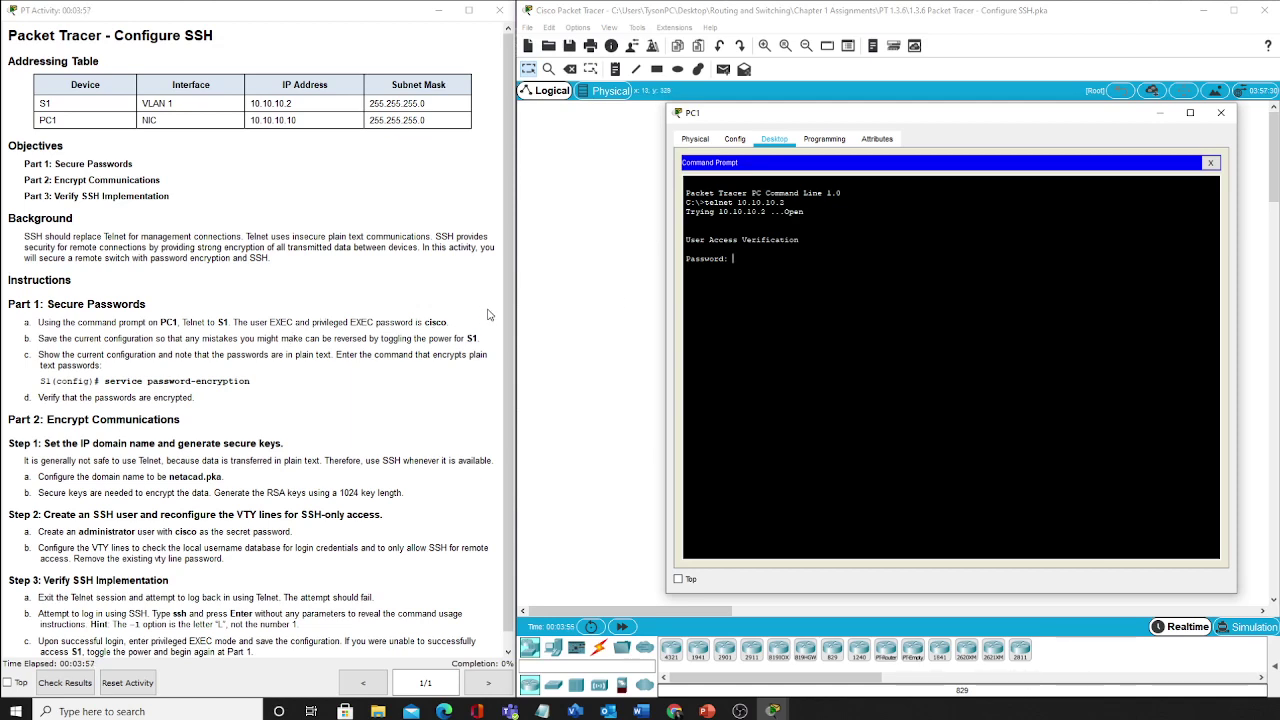
# Log in to S1 with the line password and enter privileged EXEC mode with the enable password
pyautogui.write('cisco')
pyautogui.press('Return')
pyautogui.write('en')
pyautogui.press('Return')
pyautogui.press('Return')
# Save S1's running config to startup-config, then try service password-encryption from exec mode
pyautogui.write('copy run start')
pyautogui.press('Return')
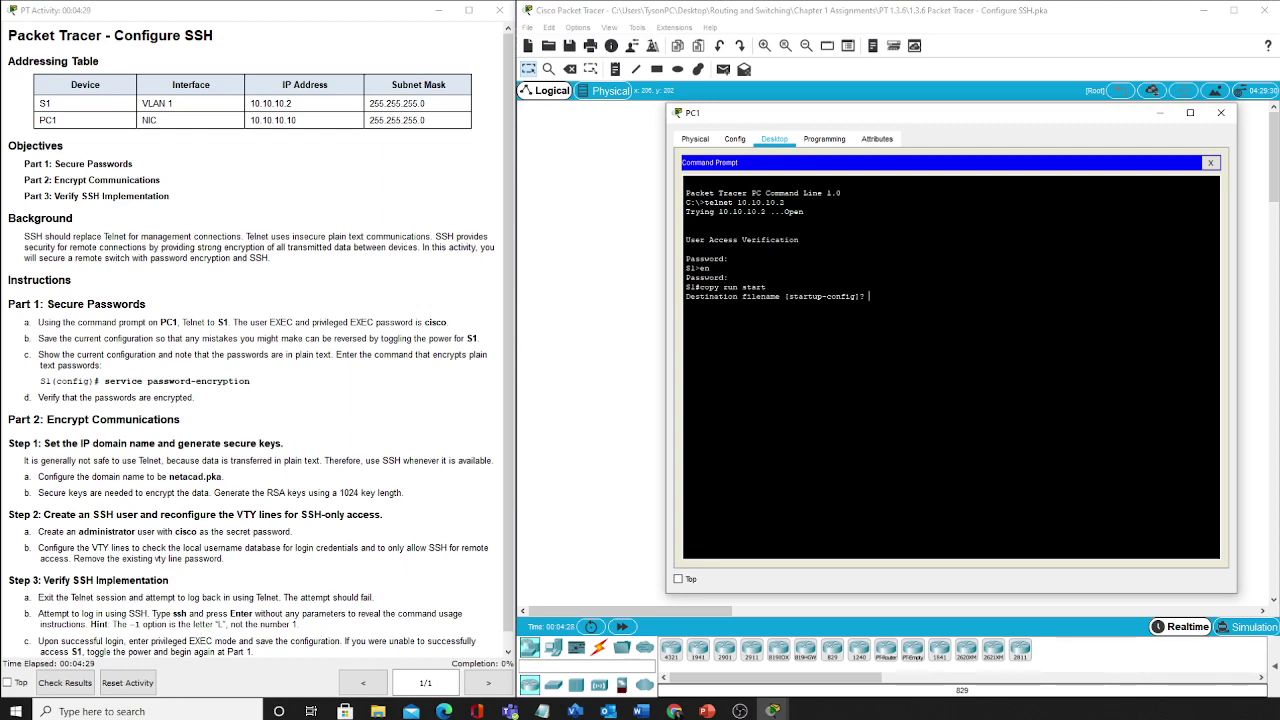
pyautogui.press('Return')
pyautogui.write('service password-encryption')
pyautogui.press('Return')
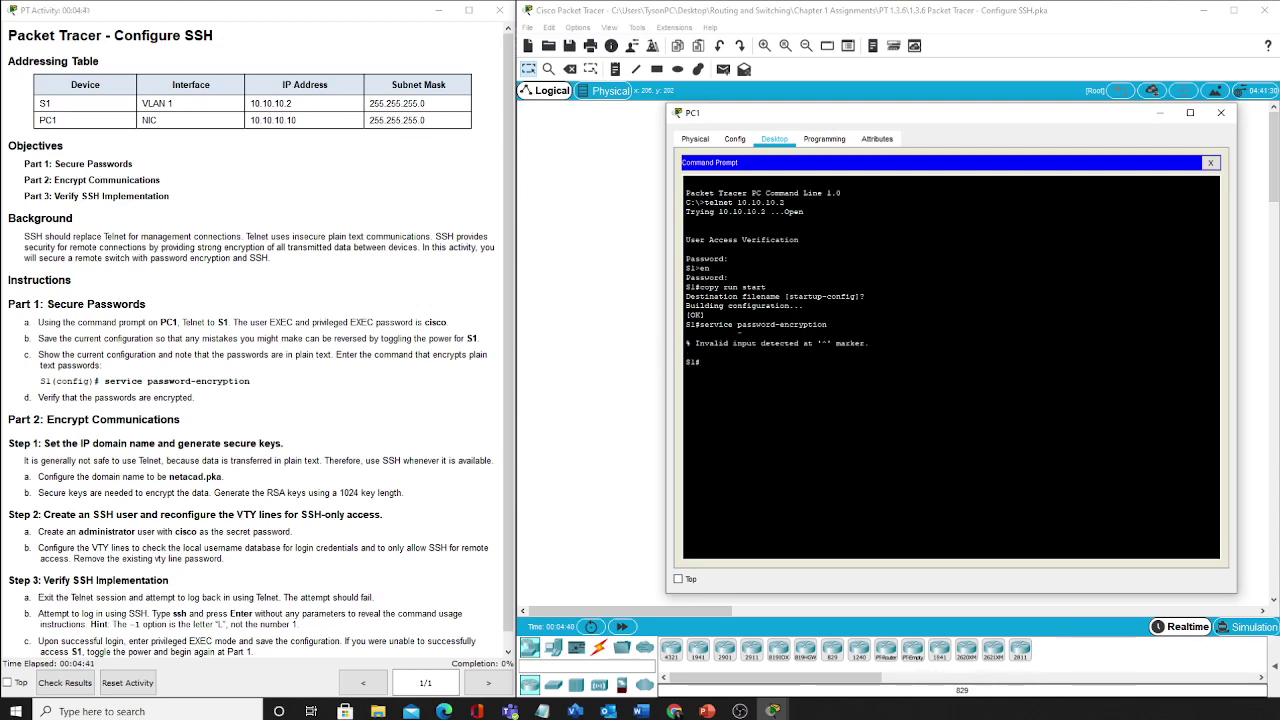
pyautogui.press('Up')
pyautogui.press('BackSpace')
pyautogui.press('BackSpace')
pyautogui.press('BackSpace')
pyautogui.press('BackSpace')
pyautogui.press('BackSpace')
pyautogui.press('BackSpace')
pyautogui.press('BackSpace')
pyautogui.press('BackSpace')
pyautogui.press('BackSpace')
pyautogui.press('BackSpace')
pyautogui.press('BackSpace')
pyautogui.press('BackSpace')
pyautogui.press('BackSpace')
pyautogui.press('BackSpace')
pyautogui.press('BackSpace')
pyautogui.press('BackSpace')
pyautogui.press('BackSpace')
pyautogui.press('BackSpace')
pyautogui.press('BackSpace')
pyautogui.press('BackSpace')
# Enter global config mode and enable service password-encryption on S1
pyautogui.write('config t')
pyautogui.press('Return')
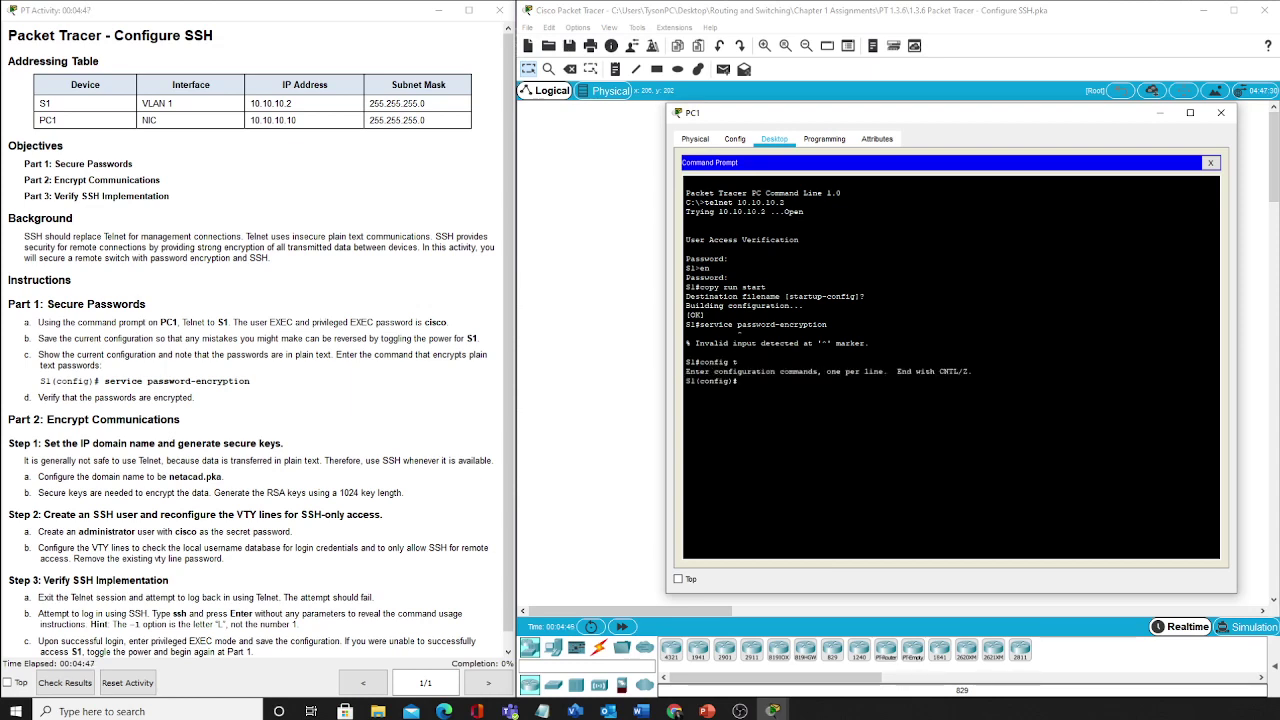
pyautogui.write('servi')
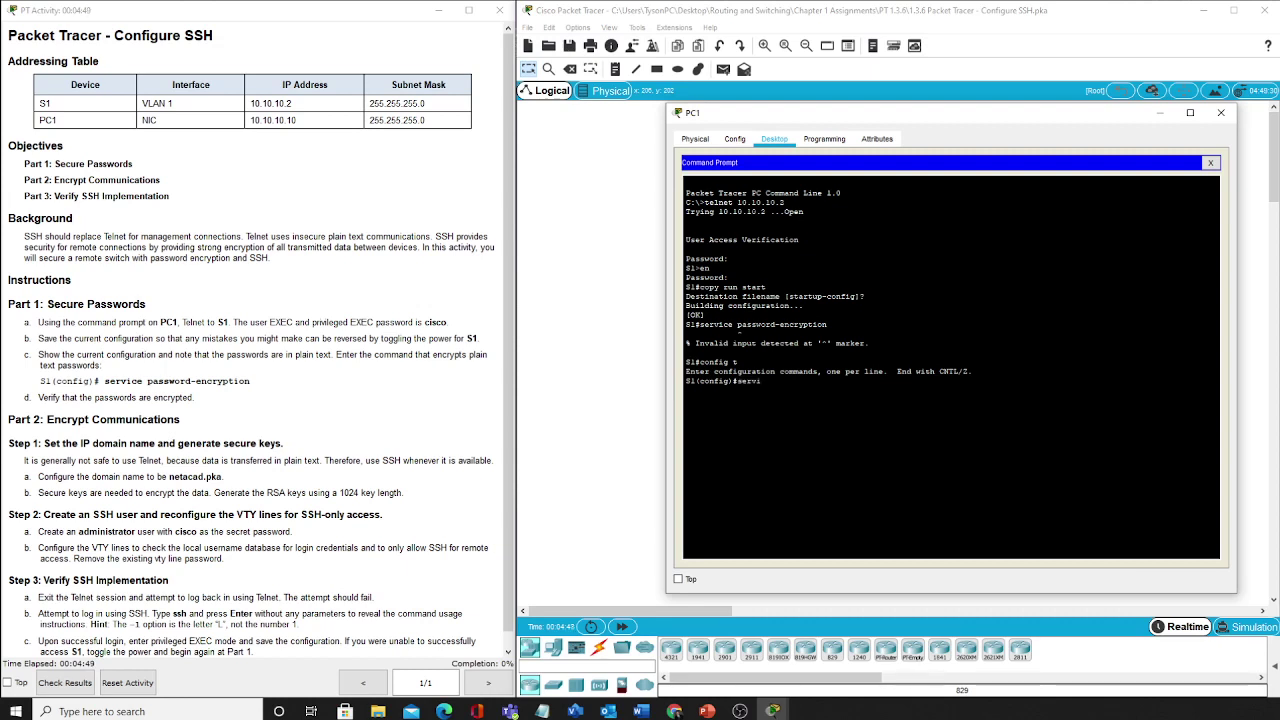
pyautogui.write('ce password-ecr')
pyautogui.press('BackSpace')
pyautogui.press('BackSpace')
pyautogui.write('ncryption')
pyautogui.press('Return')
# Show the running config and highlight the type 7 encrypted enable password
pyautogui.write('do show run')
pyautogui.press('Return')
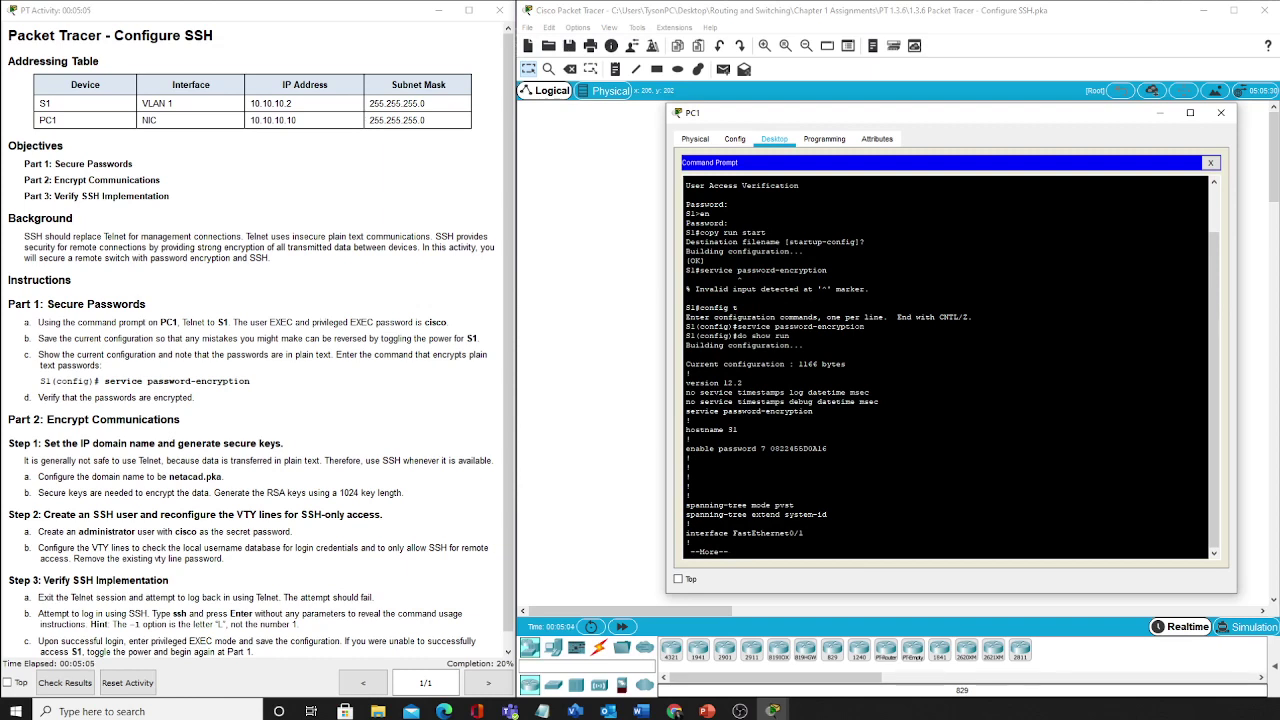
pyautogui.press('q')
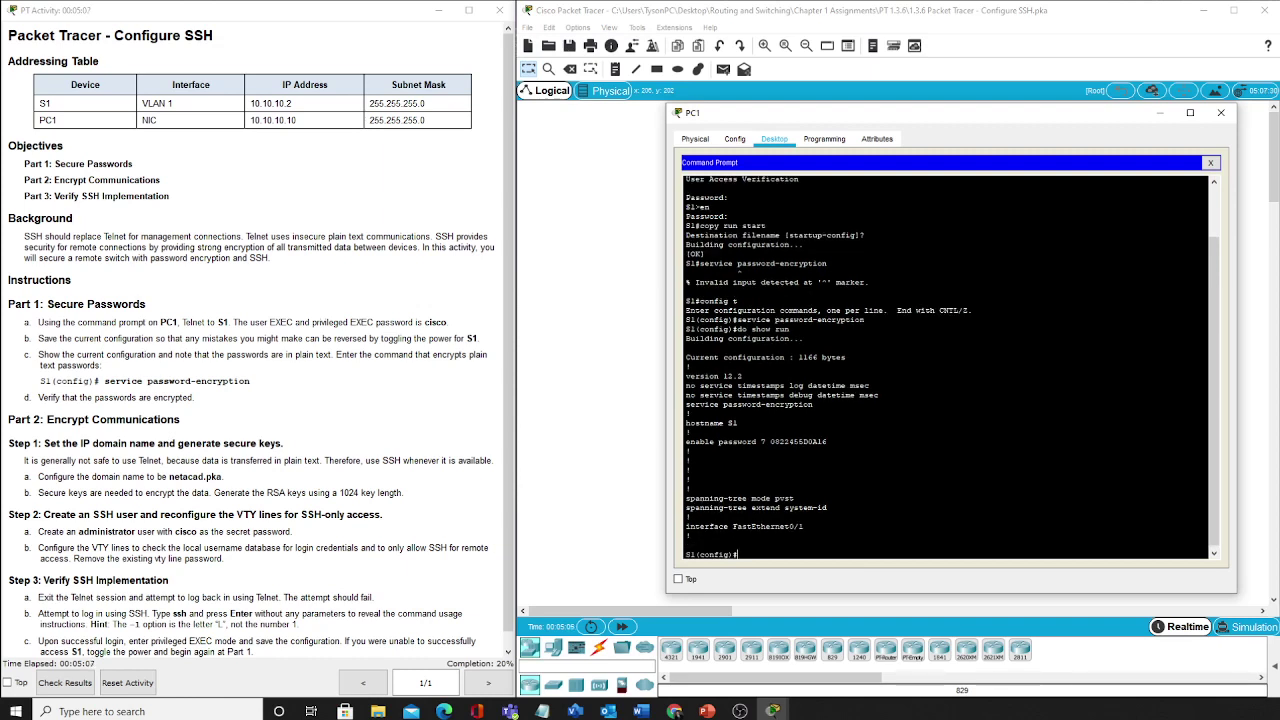
pyautogui.moveTo(771, 441); pyautogui.dragTo(828, 441)
pyautogui.hotkey('ctrl', 'c')
pyautogui.moveTo(770, 441); pyautogui.dragTo(828, 441)
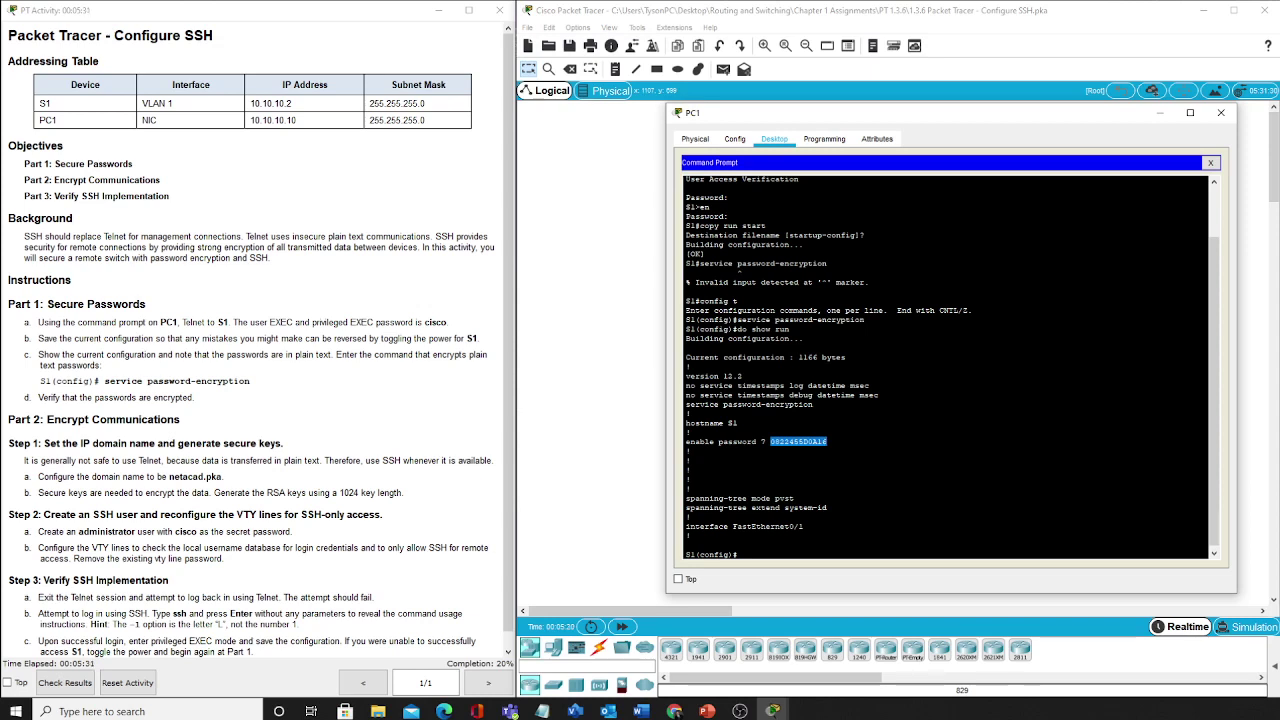
pyautogui.click(803, 526)
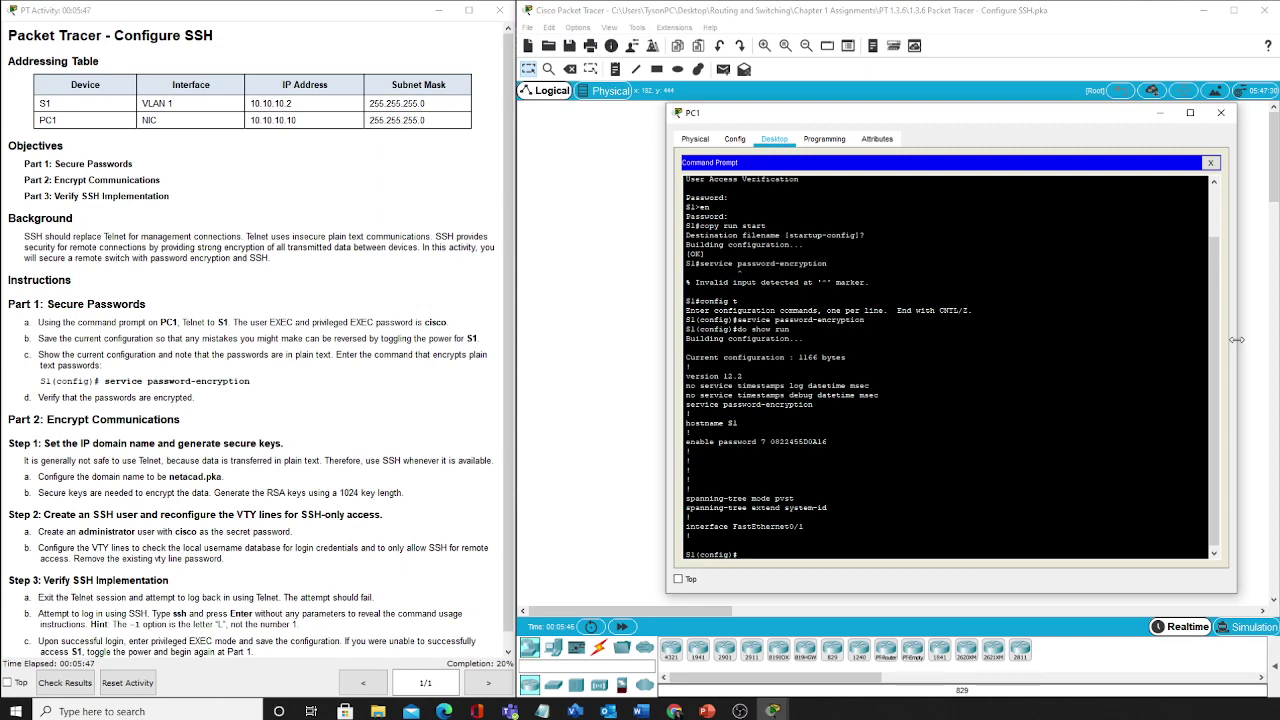
# Run ip domain-name netacad.pka on S1
pyautogui.write('ip do')
pyautogui.press('Tab')
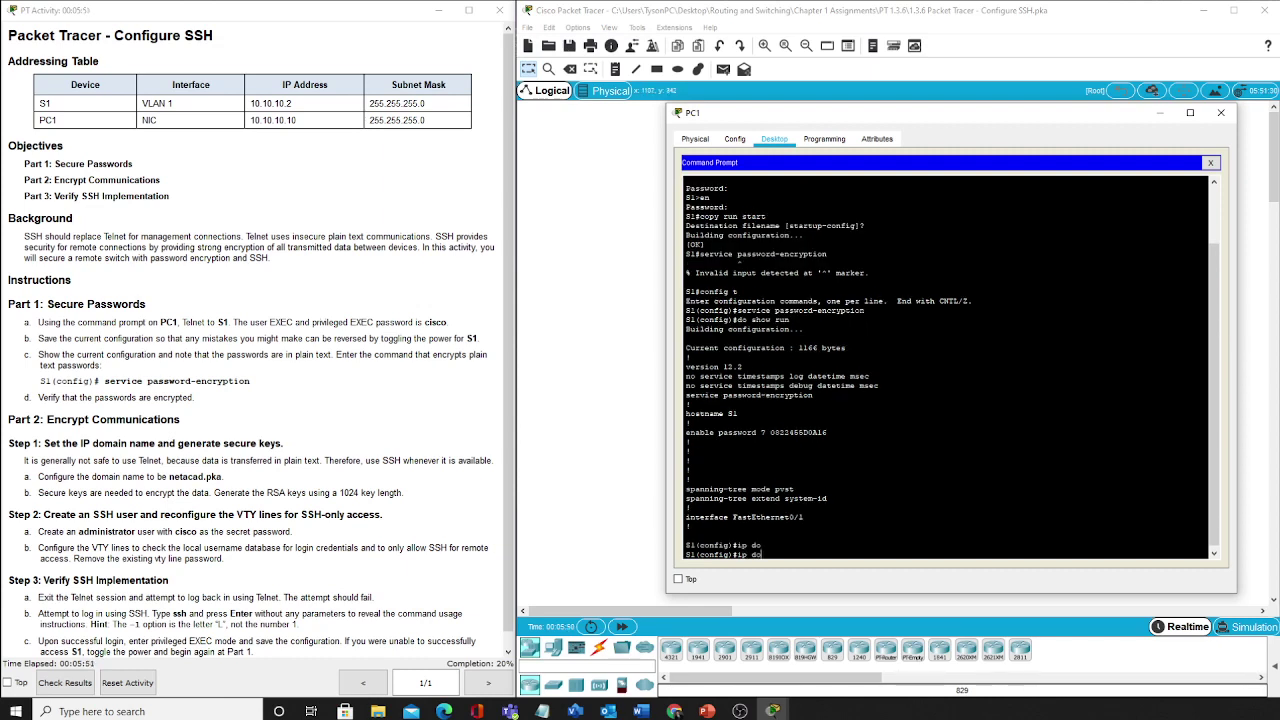
pyautogui.hotkey('alt', 'Tab')
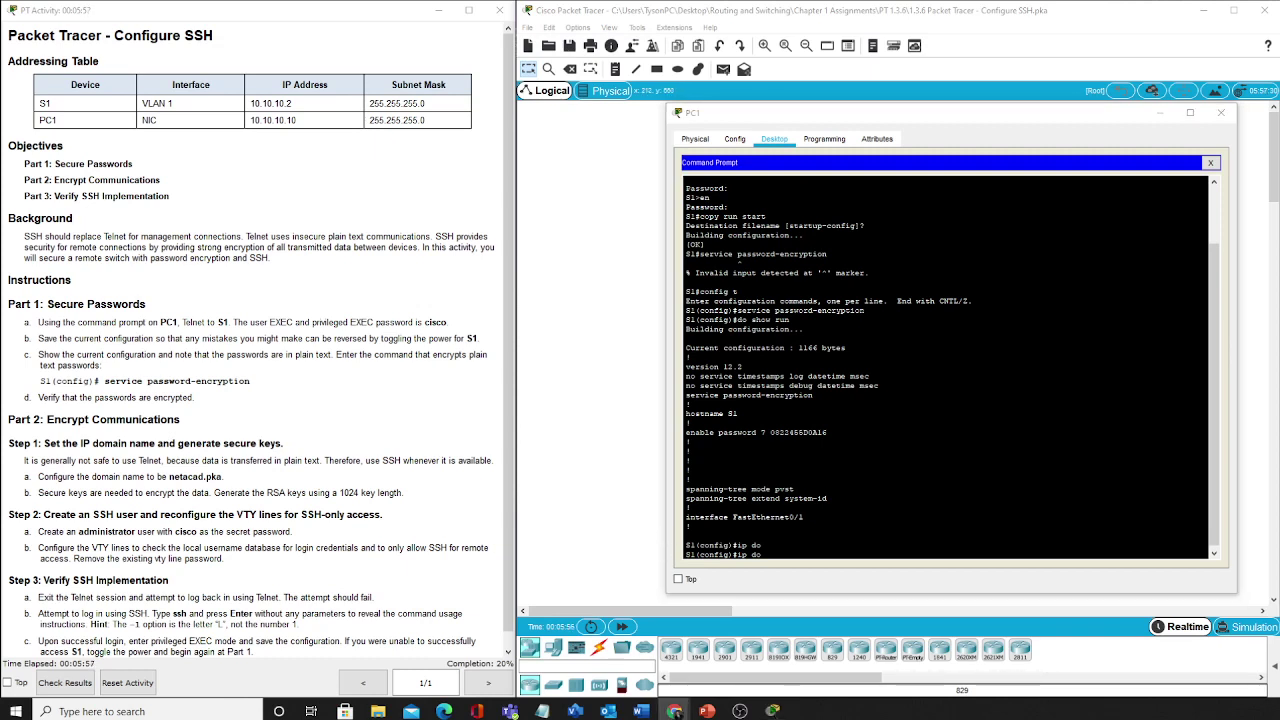
pyautogui.hotkey('alt', 'Tab')
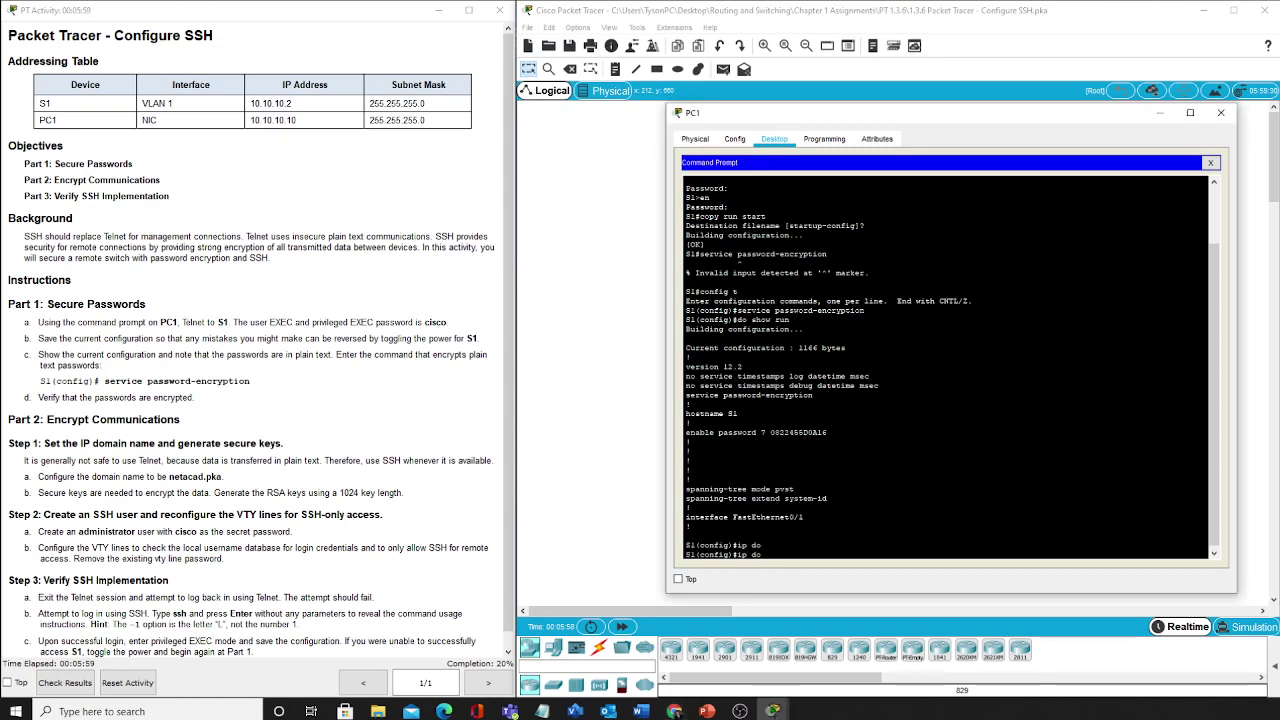
pyautogui.write('main-')
pyautogui.press('Tab')
pyautogui.write('name')
pyautogui.press('Tab')
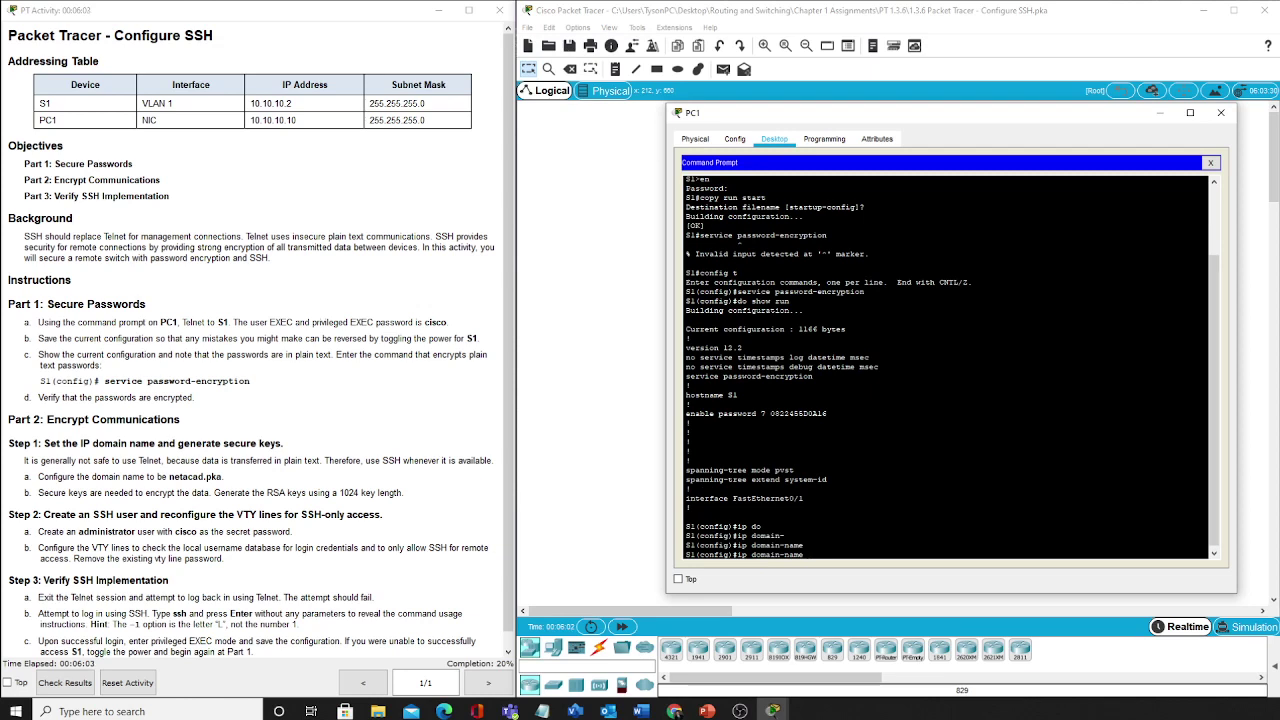
pyautogui.write('netacad.pka')
pyautogui.press('Return')
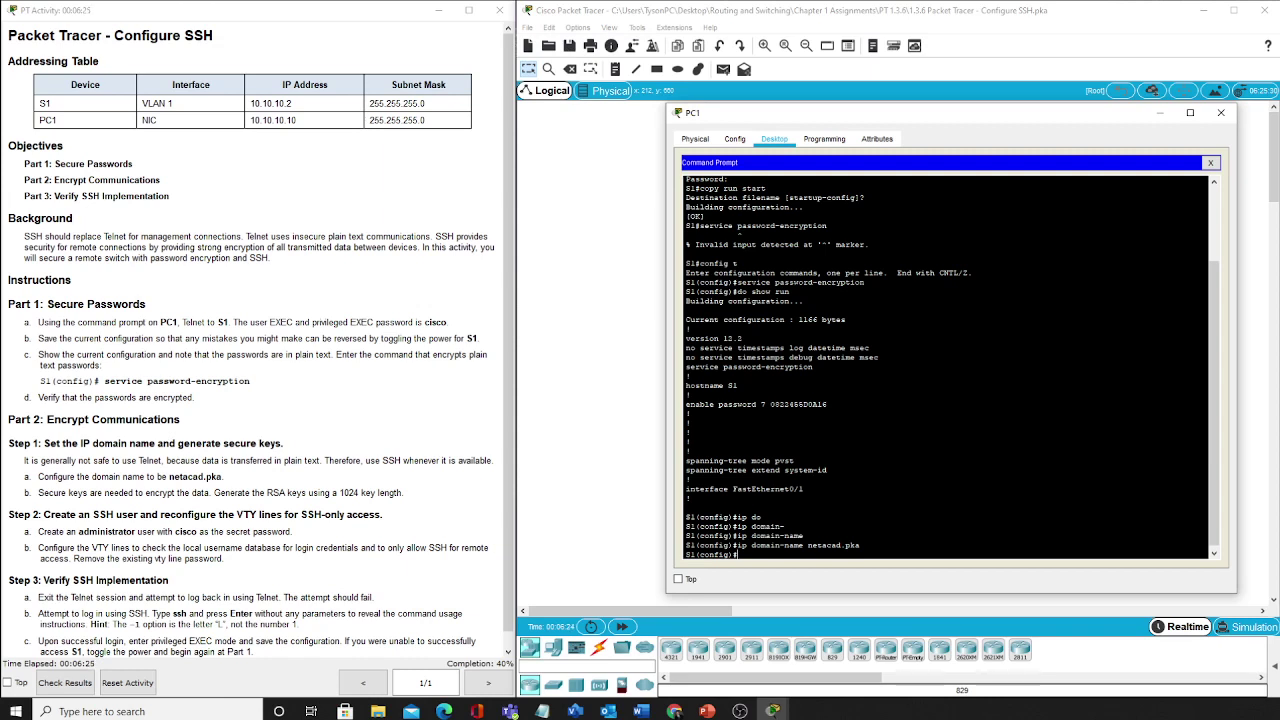
# Run crypto key generate rsa on S1 with a 1024-bit modulus
pyautogui.write('crypto key gen')
pyautogui.press('Tab')
pyautogui.write('rsa')
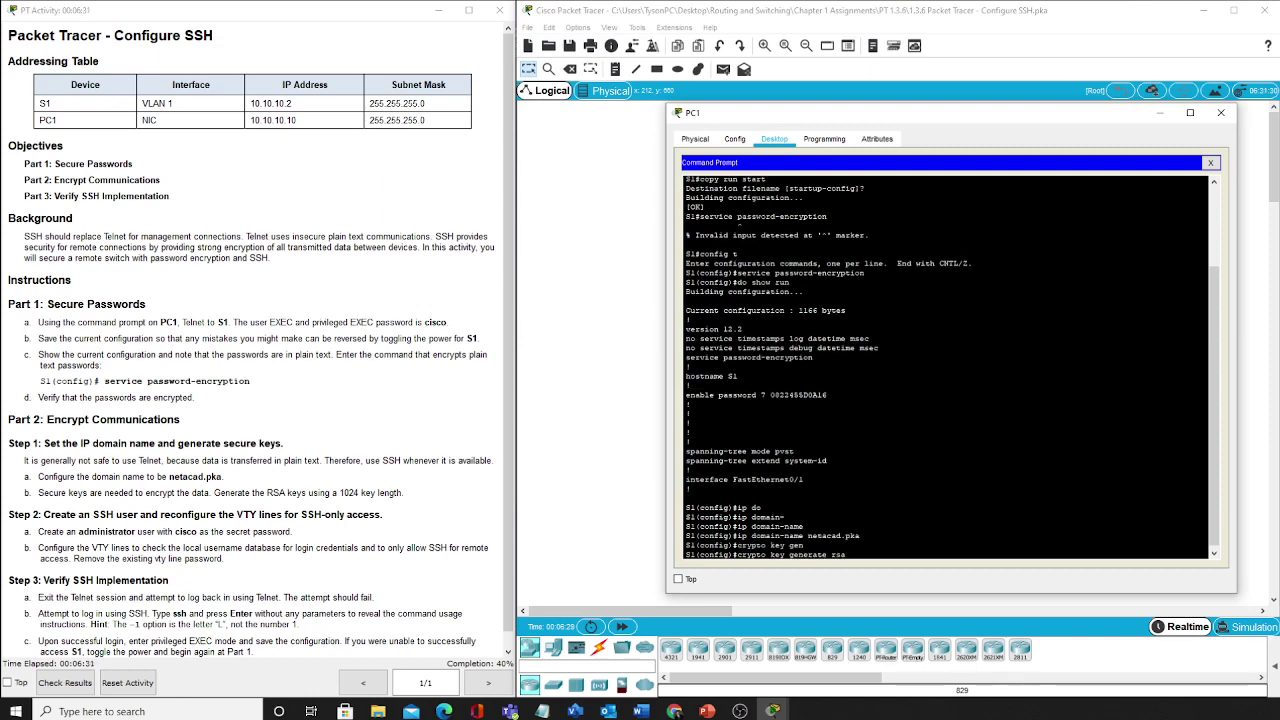
pyautogui.press('Return')
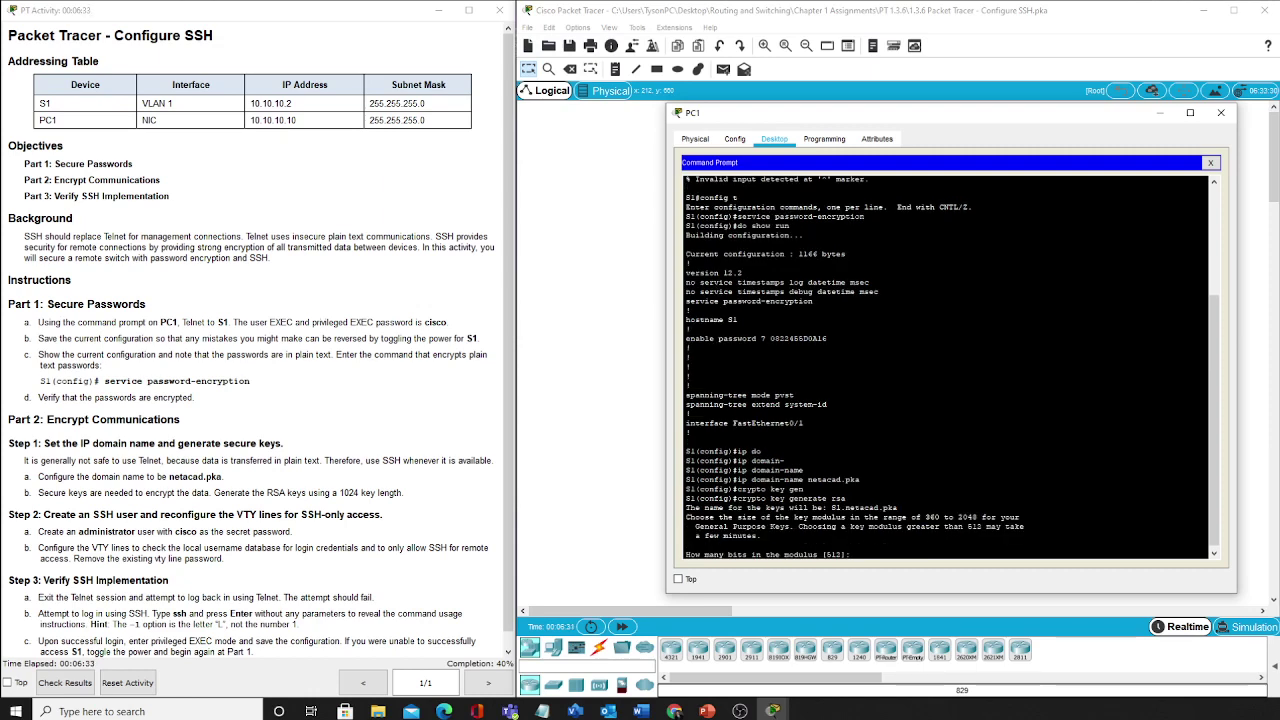
pyautogui.write('1024')
pyautogui.press('Return')
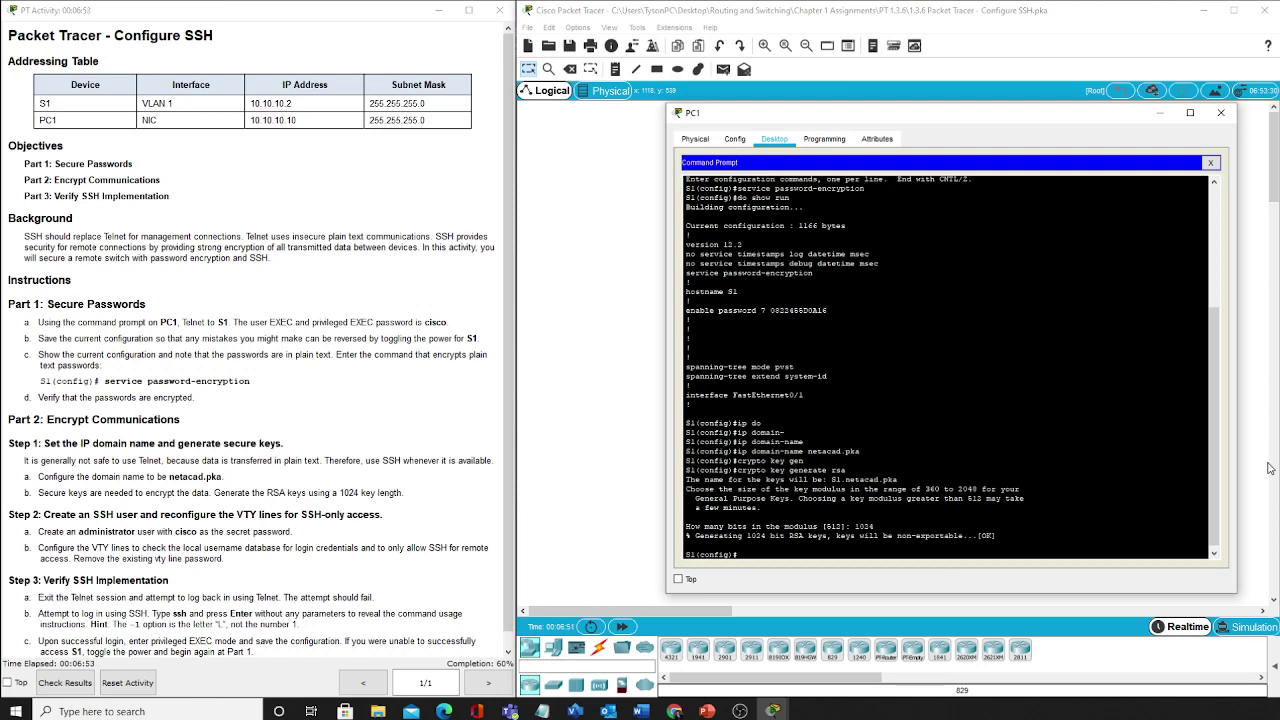
# Create user 'administrator' with a secret password, then enter line vty 0 15 configuration
pyautogui.write('username administrator secret cisco')
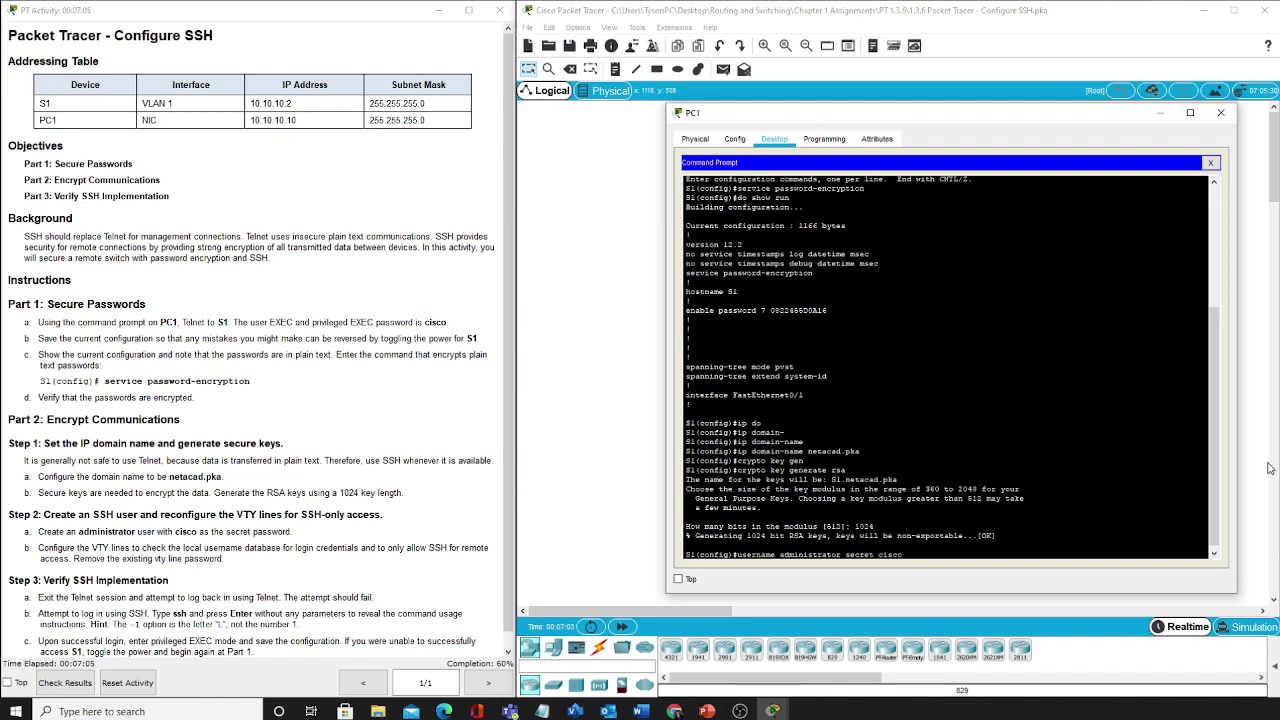
pyautogui.press('Return')
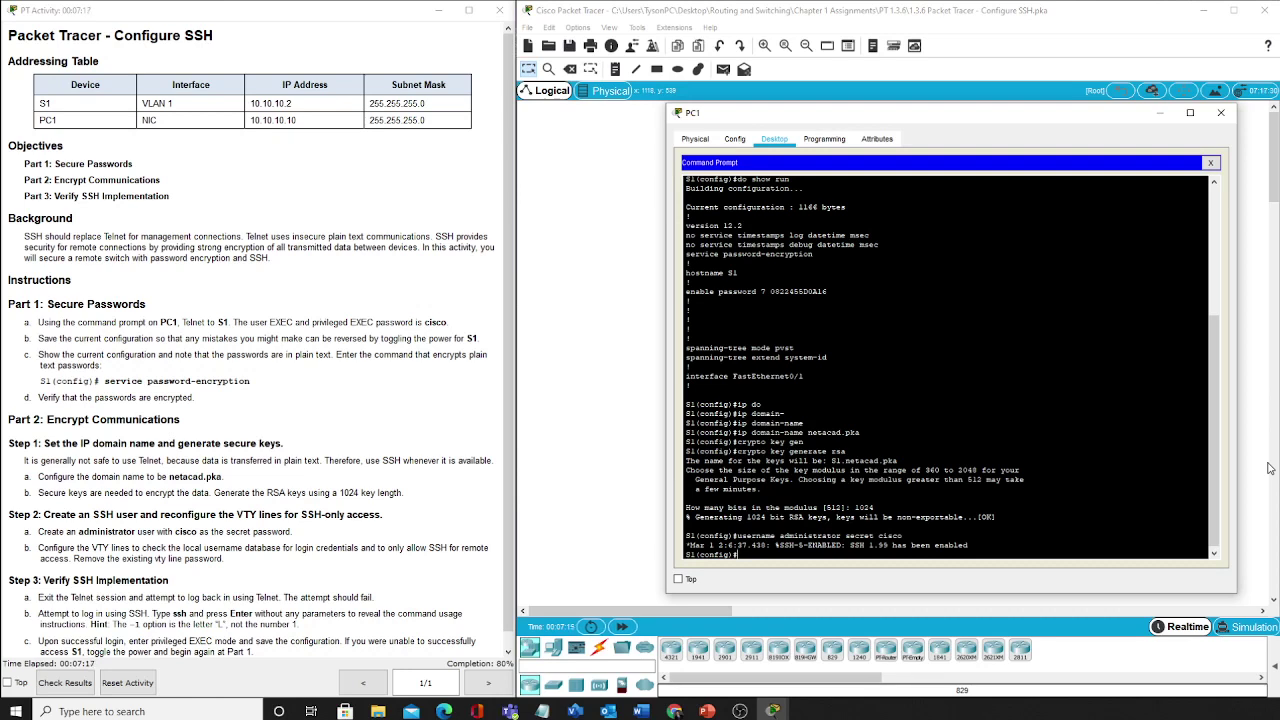
pyautogui.write('line vty 0 15')
pyautogui.press('Return')
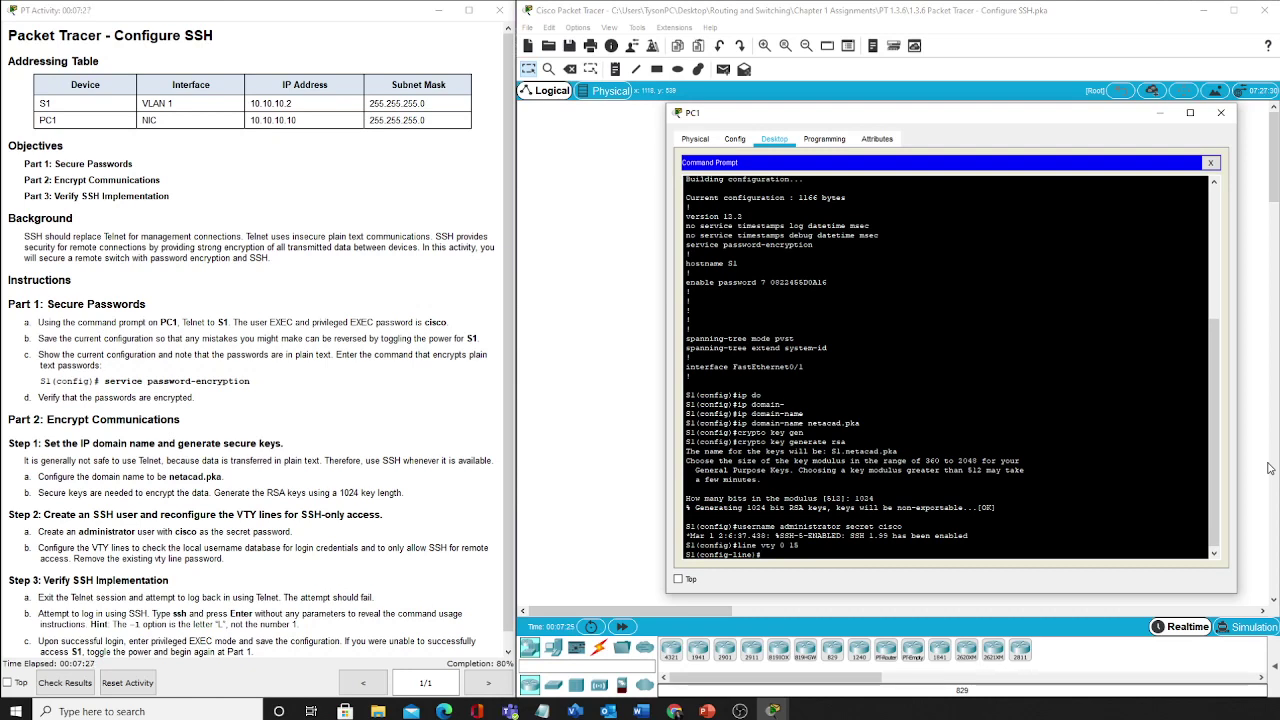
# Remove the plain login requirement and the existing line password from the VTY lines
pyautogui.write('no login')
pyautogui.press('Return')
pyautogui.write('no passwor')
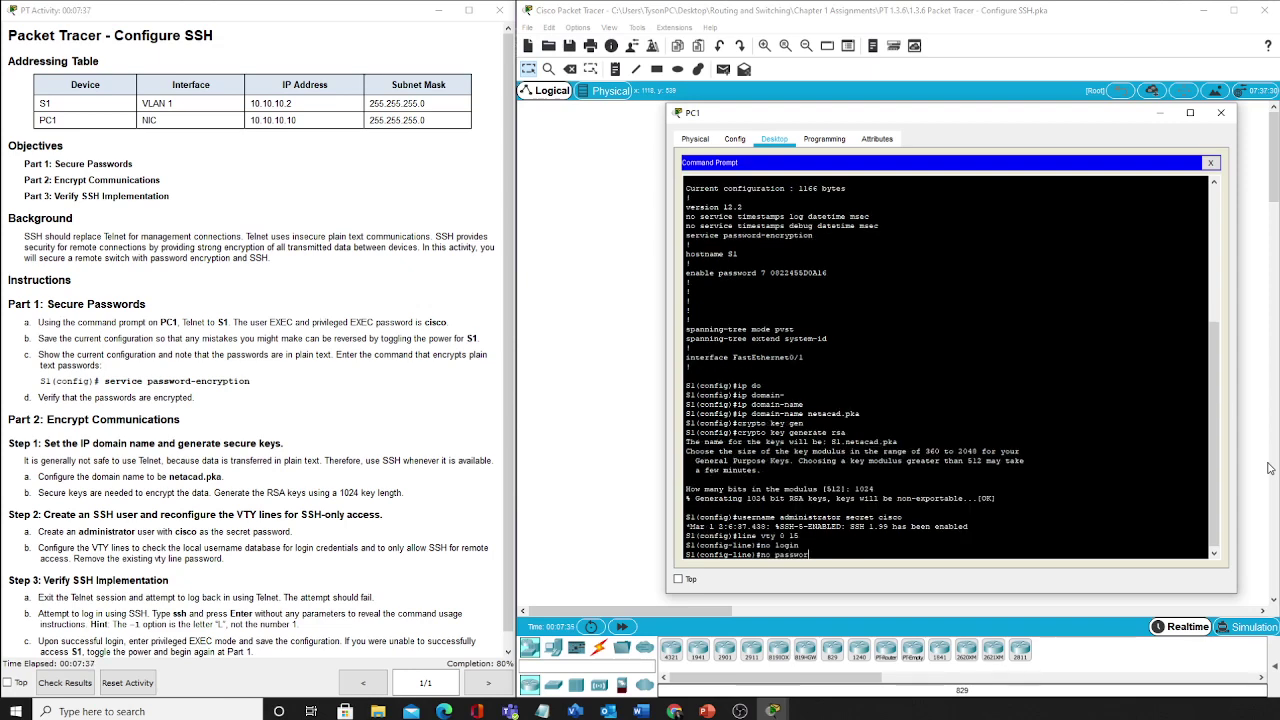
pyautogui.write('d cisco')
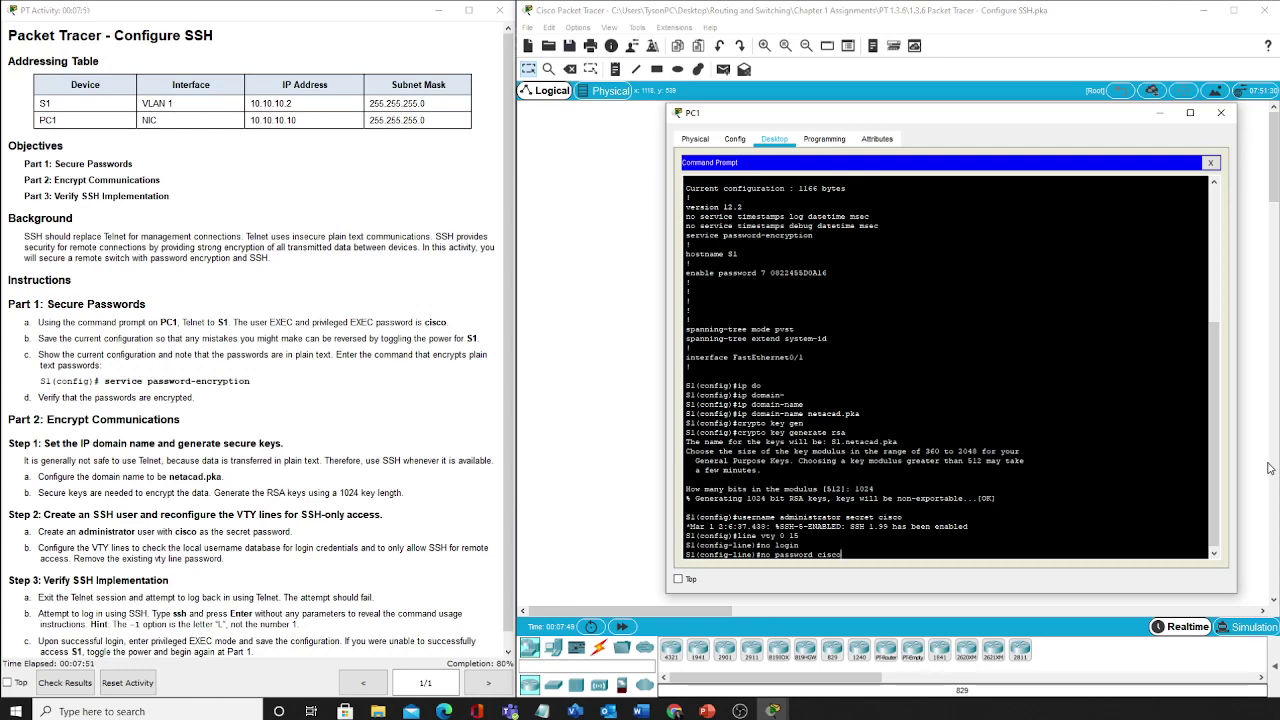
pyautogui.press('Return')
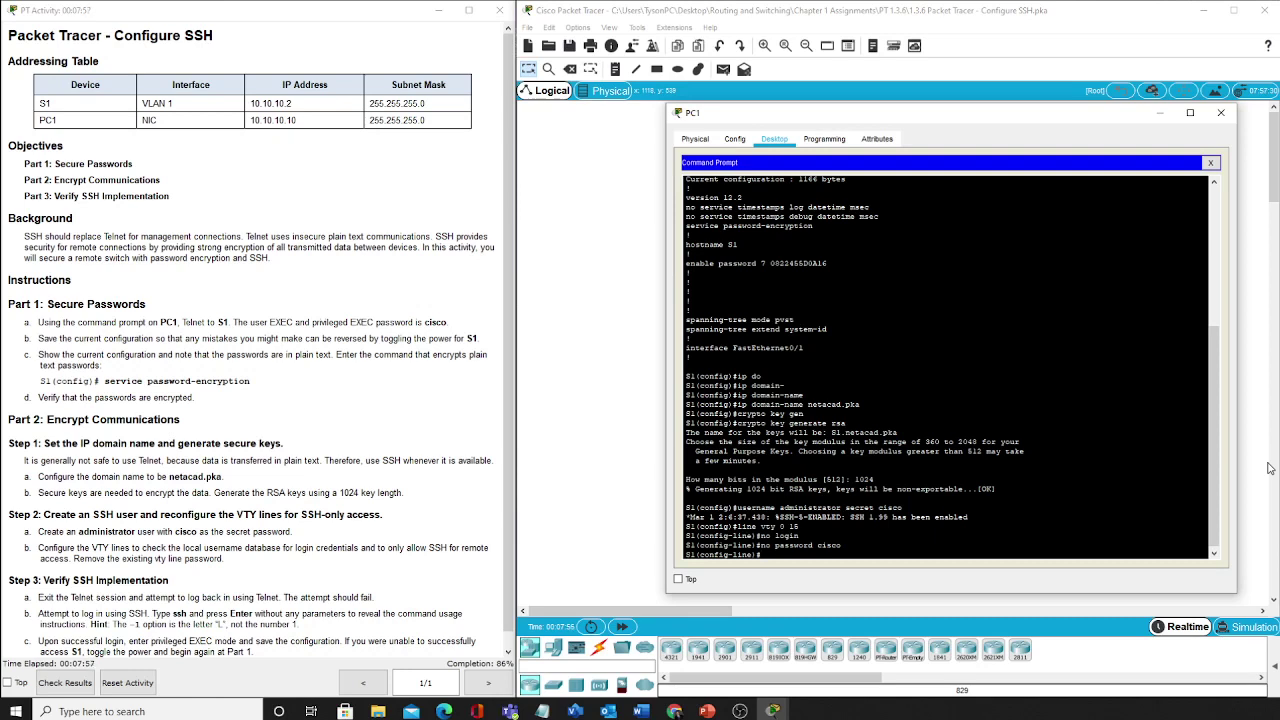
# Restrict VTY lines to SSH transport with login local, then exit line configuration
pyautogui.write('transpr')
pyautogui.press('BackSpace')
pyautogui.write('ort ins')
pyautogui.write('ut ssh')
pyautogui.press('Return')
pyautogui.write('login')
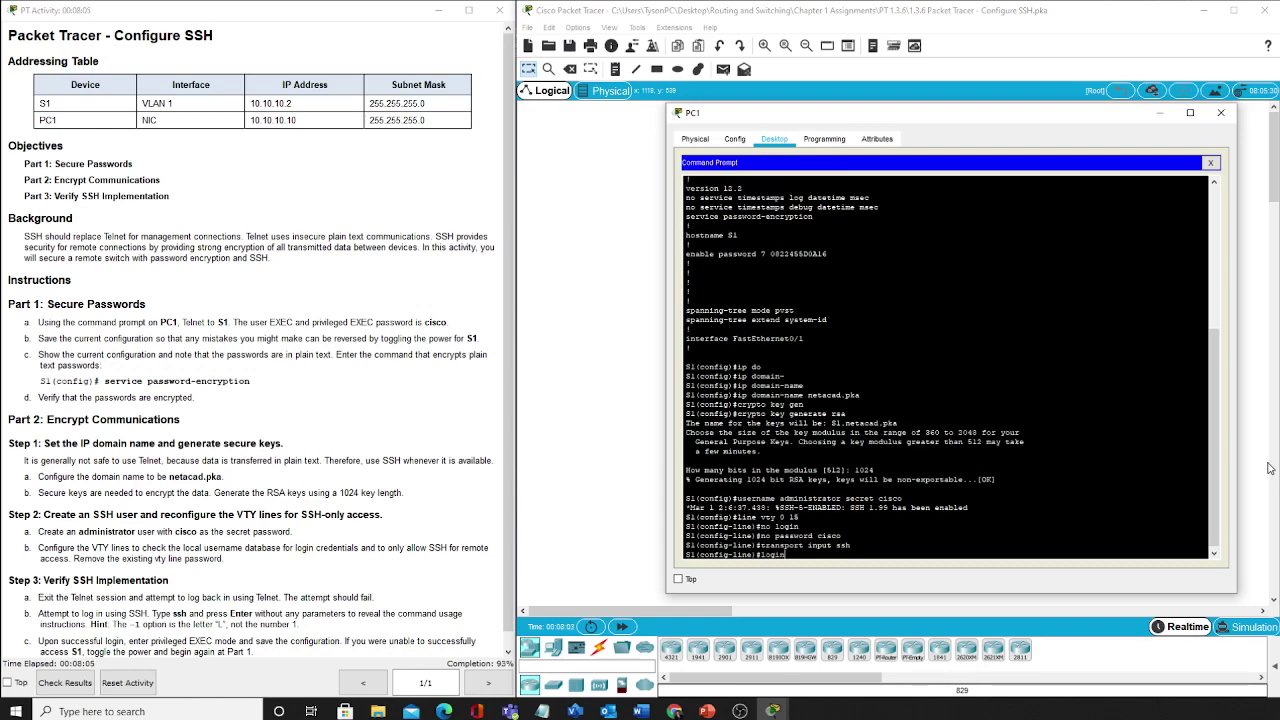
pyautogui.write(' local')
pyautogui.press('Return')
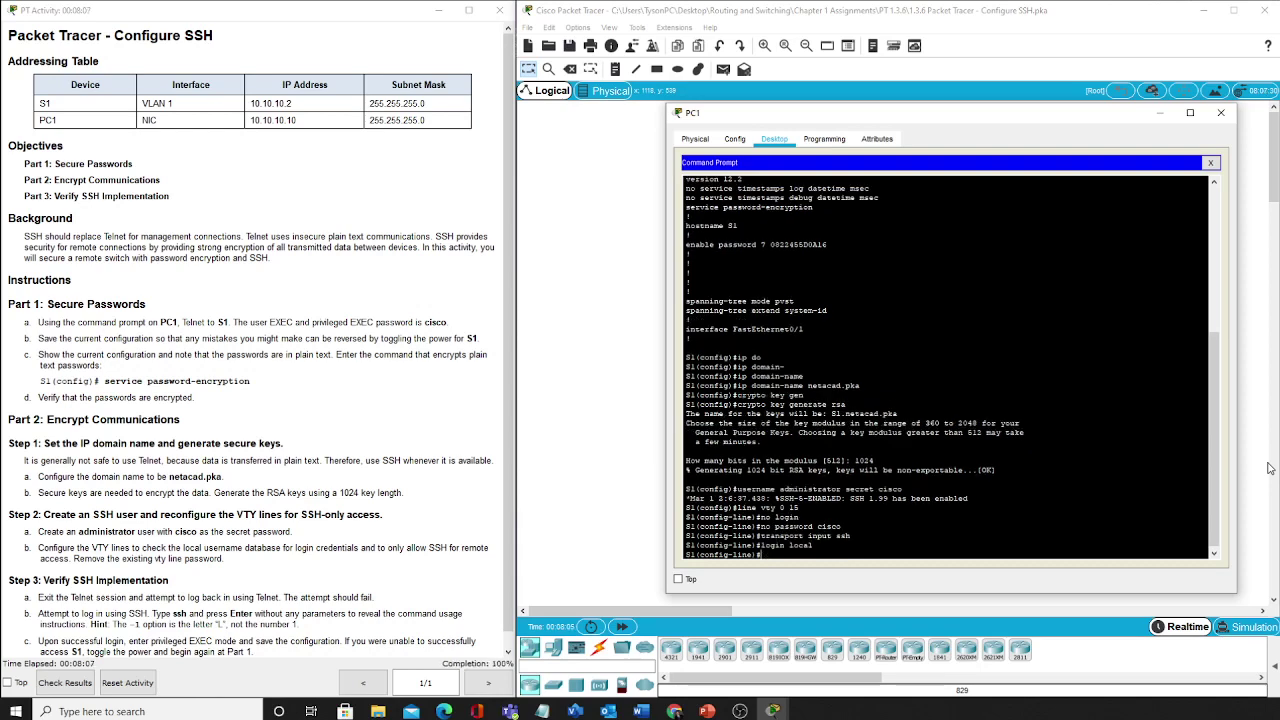
pyautogui.write('exit')
pyautogui.press('Return')
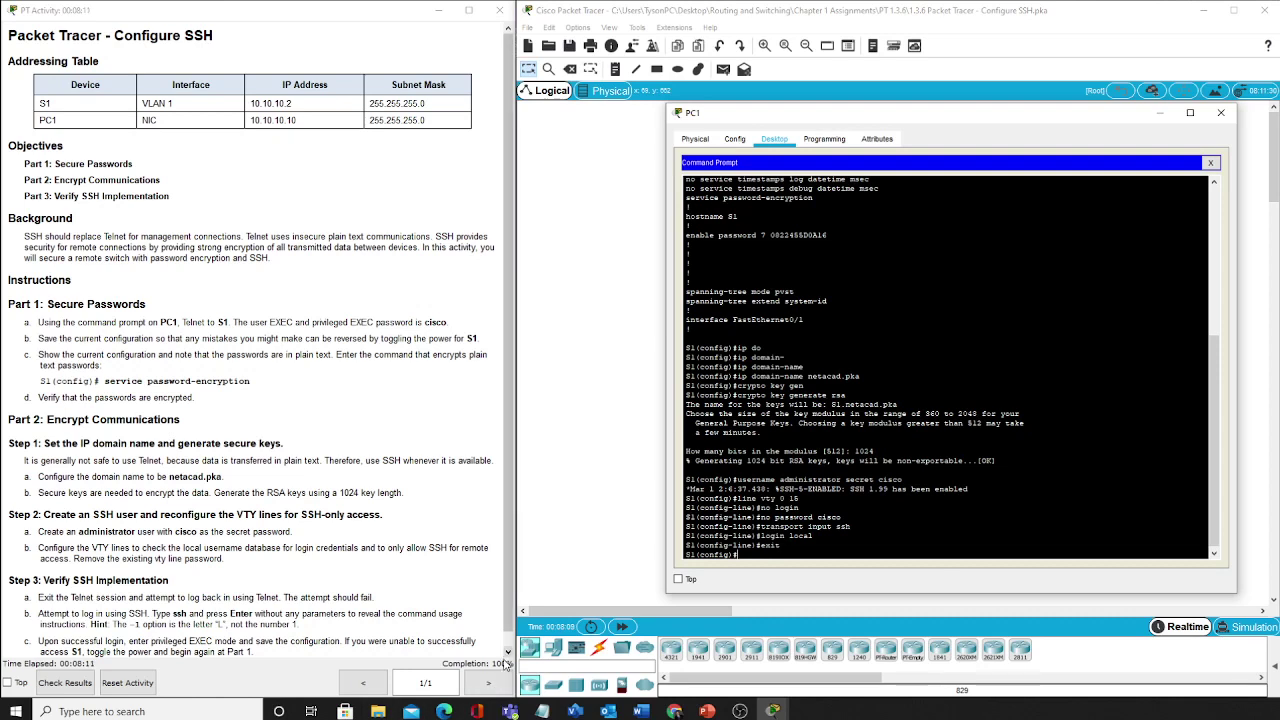